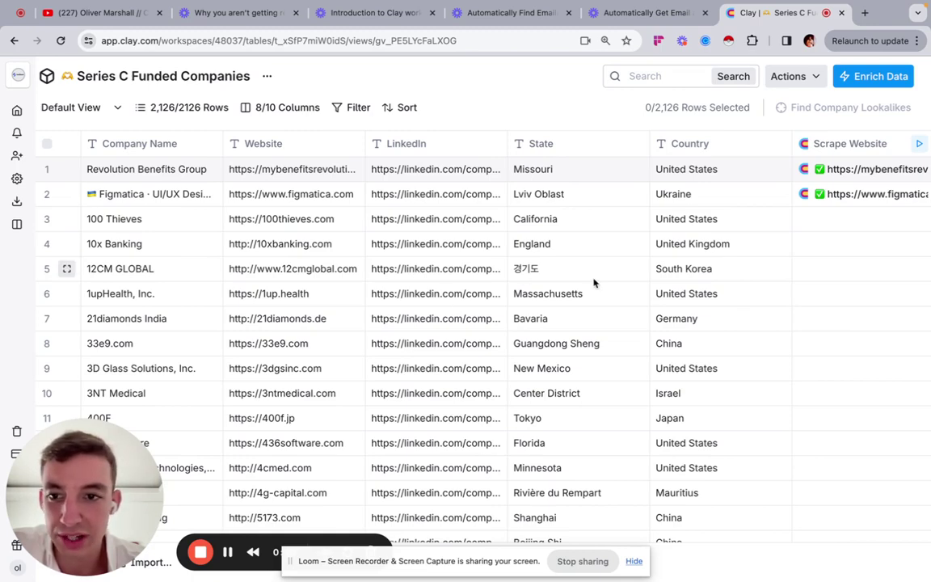
scroll(594, 282, "right", 5)
scroll(593, 282, "left", 5)
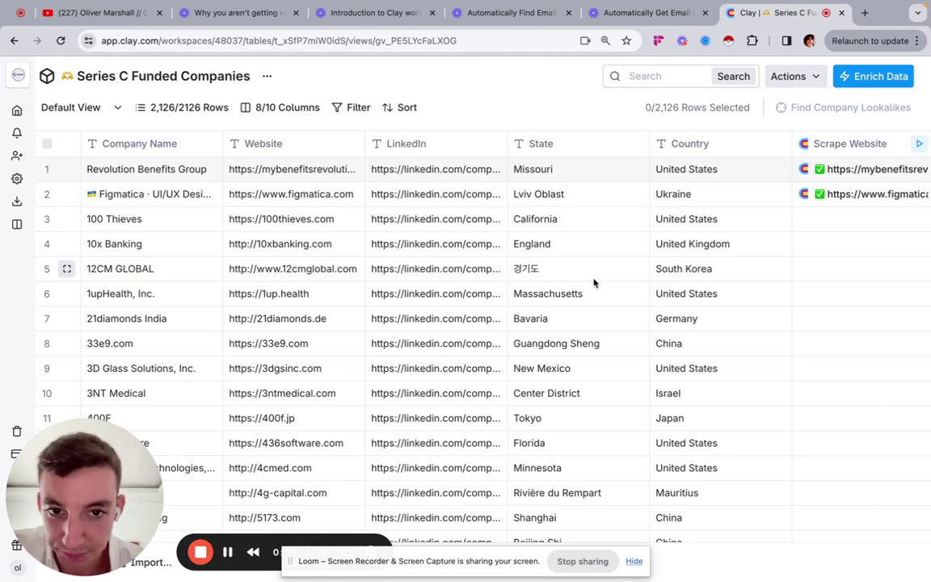
scroll(593, 282, "right", 2)
scroll(593, 282, "left", 2)
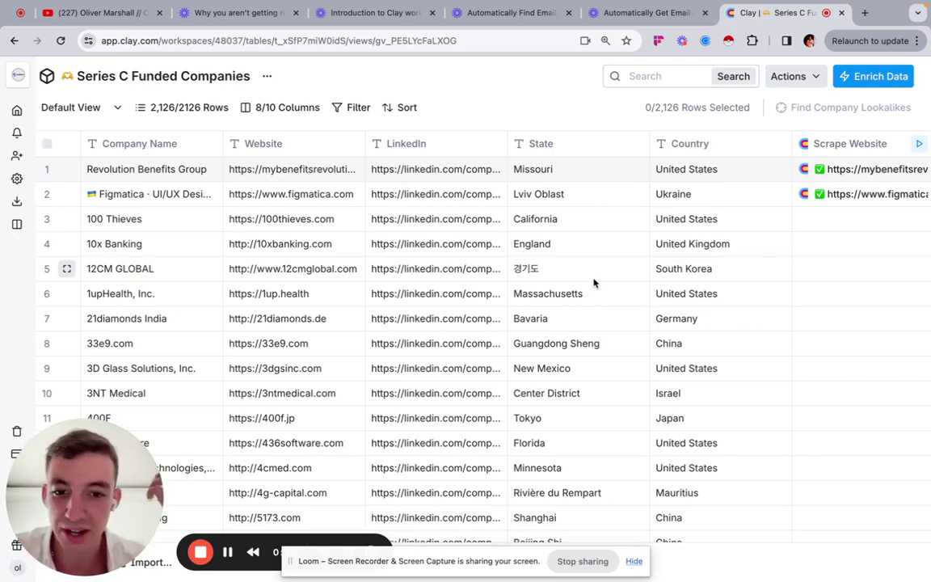
scroll(593, 282, "right", 3)
scroll(594, 282, "left", 3)
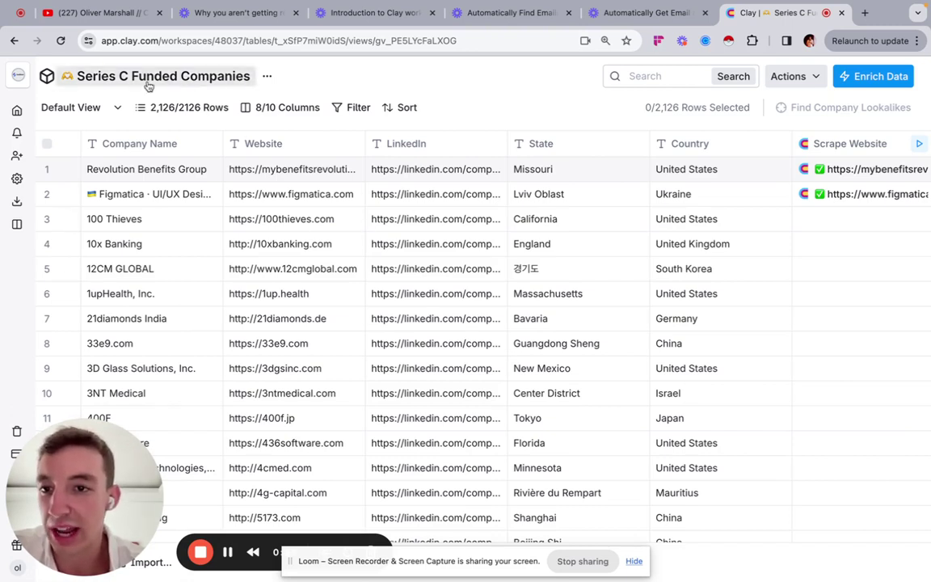
scroll(572, 307, "right", 2)
scroll(571, 307, "left", 2)
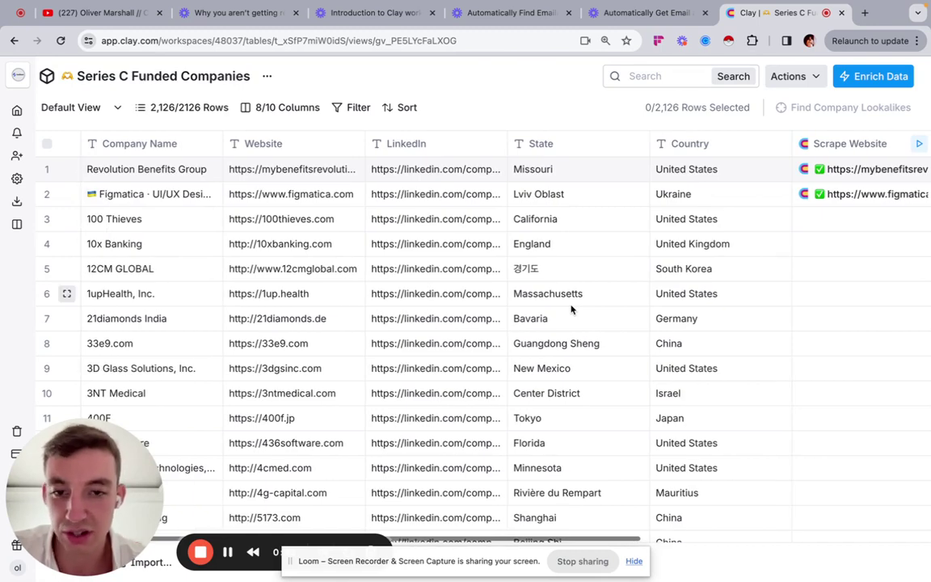
- Browse the available enrichments down to the recipes and review the setup of "Use GPT to Craft a One-Liner" without applying it
left_click(867, 76)
scroll(417, 357, "down", 15)
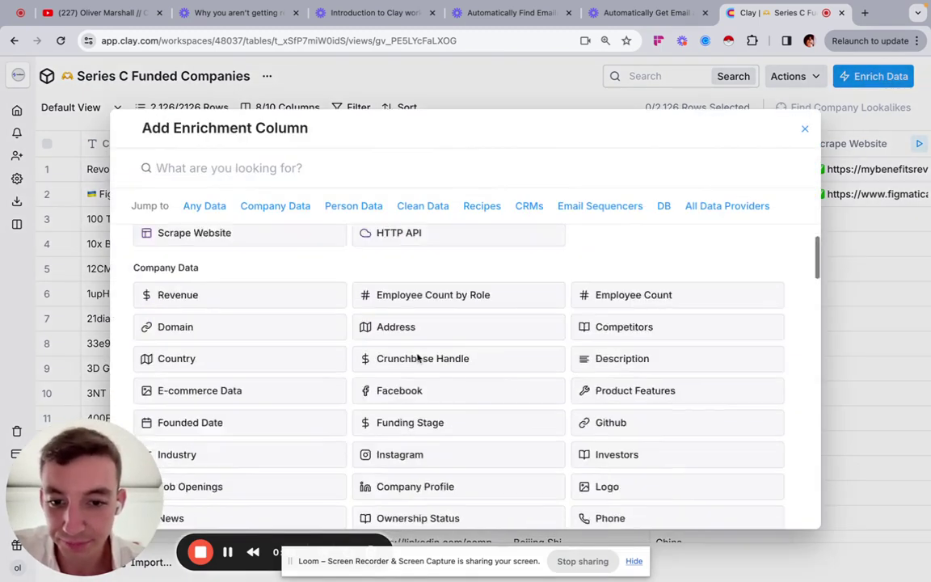
scroll(417, 358, "up", 10)
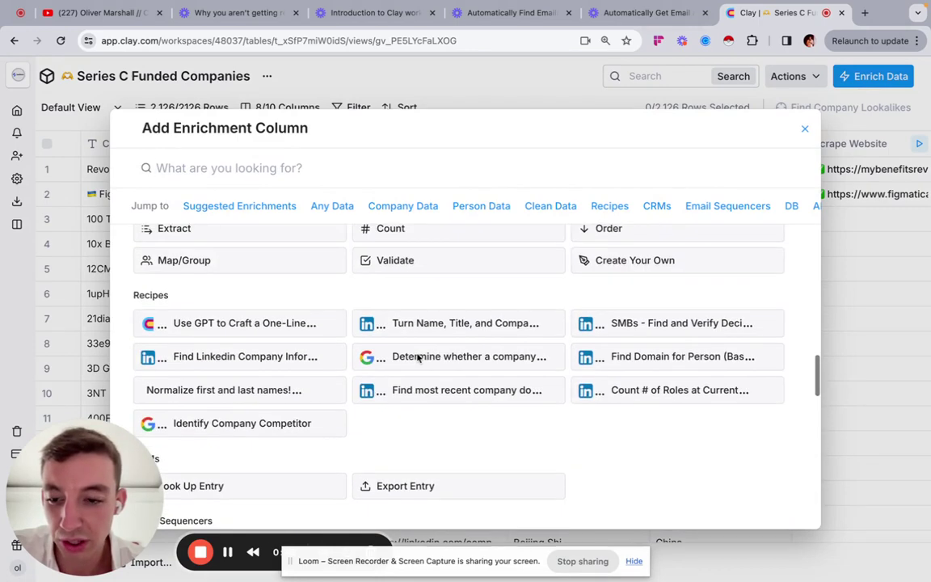
scroll(418, 358, "down", 2)
scroll(418, 358, "up", 1)
scroll(417, 357, "up", 1)
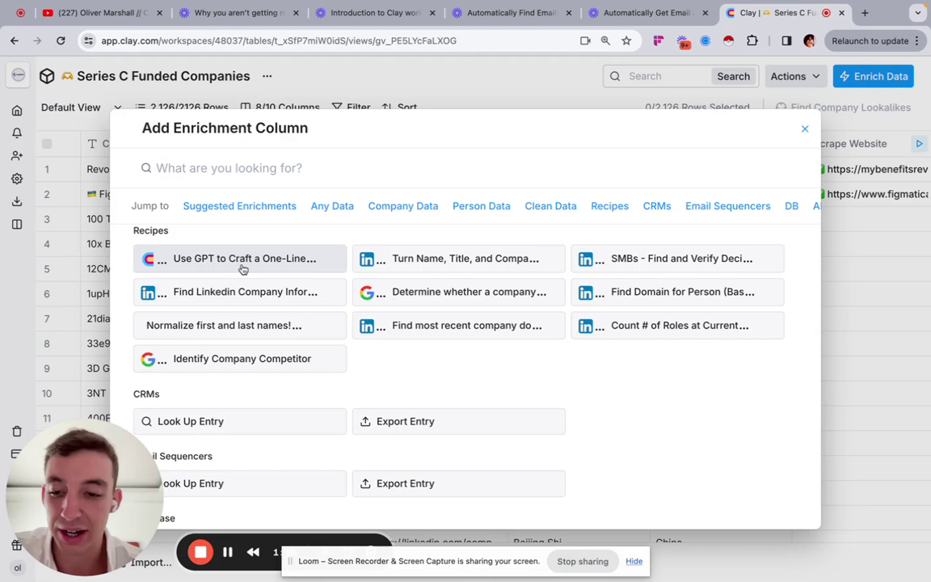
left_click(241, 268)
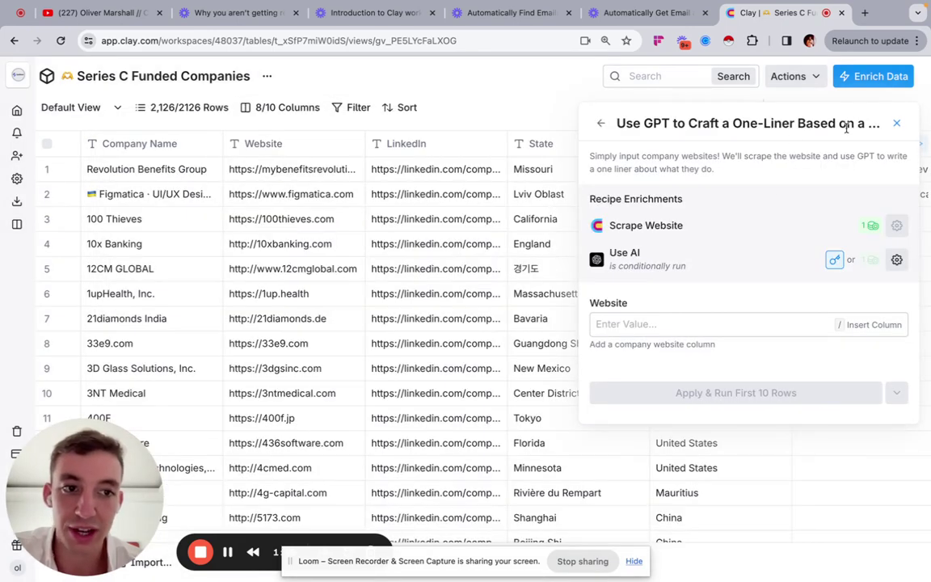
left_click_drag(793, 121, 871, 119)
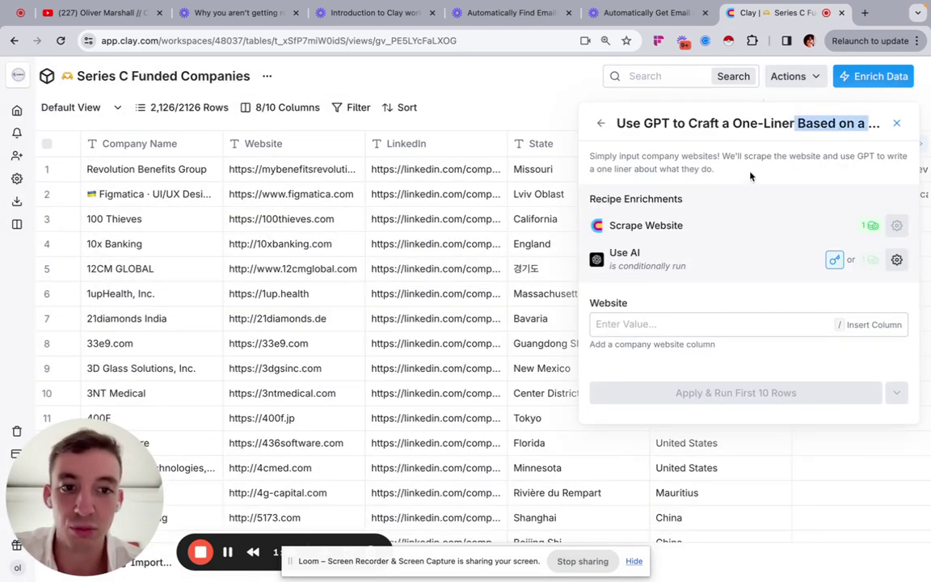
left_click(896, 123)
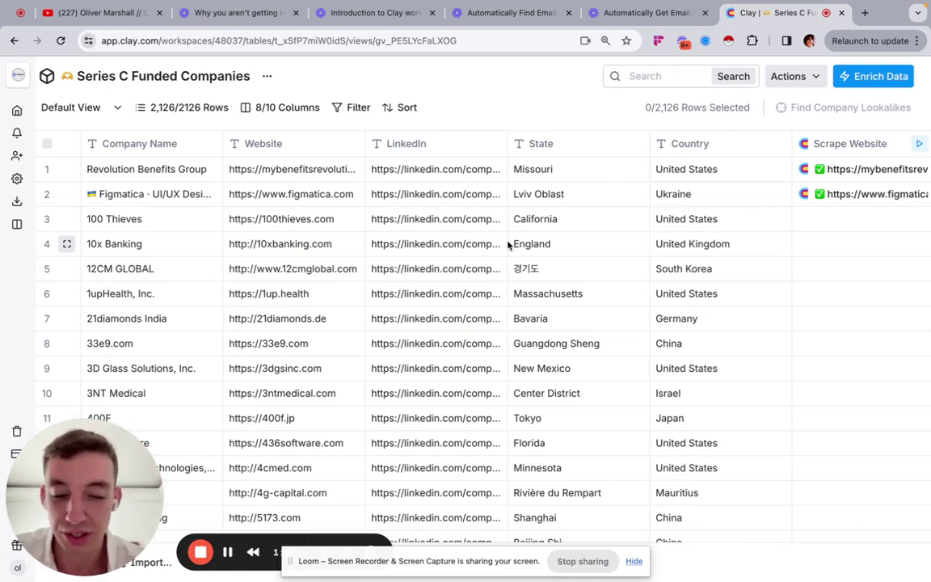
- Run the Scrape Website enrichment individually for rows 3, 4 and 5
scroll(598, 262, "right", 10)
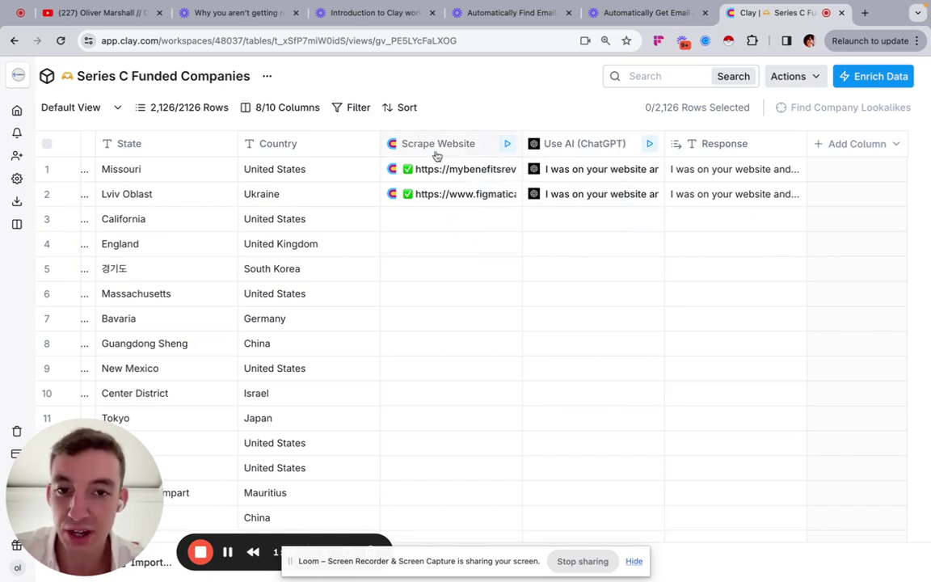
scroll(463, 179, "left", 3)
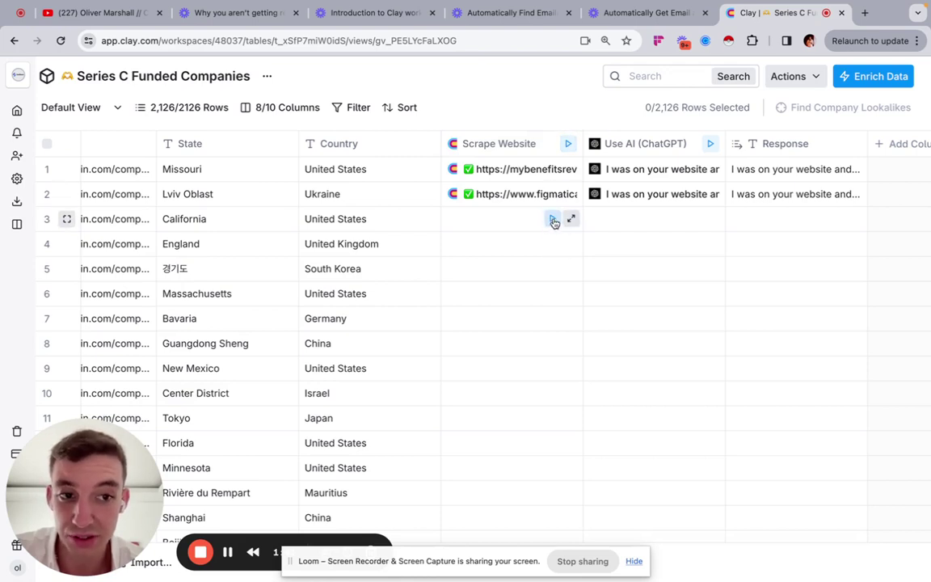
scroll(533, 220, "right", 2)
left_click(493, 221)
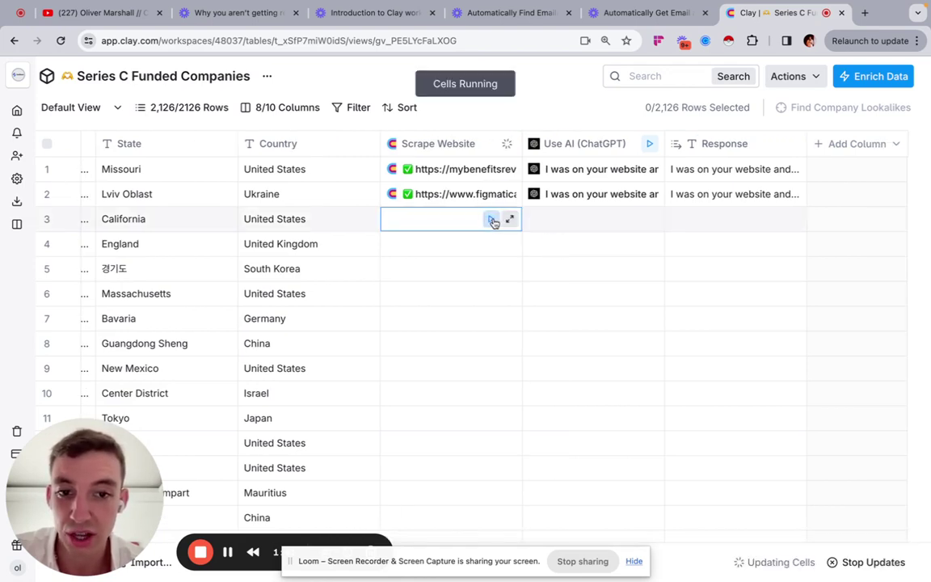
left_click(492, 245)
left_click(492, 269)
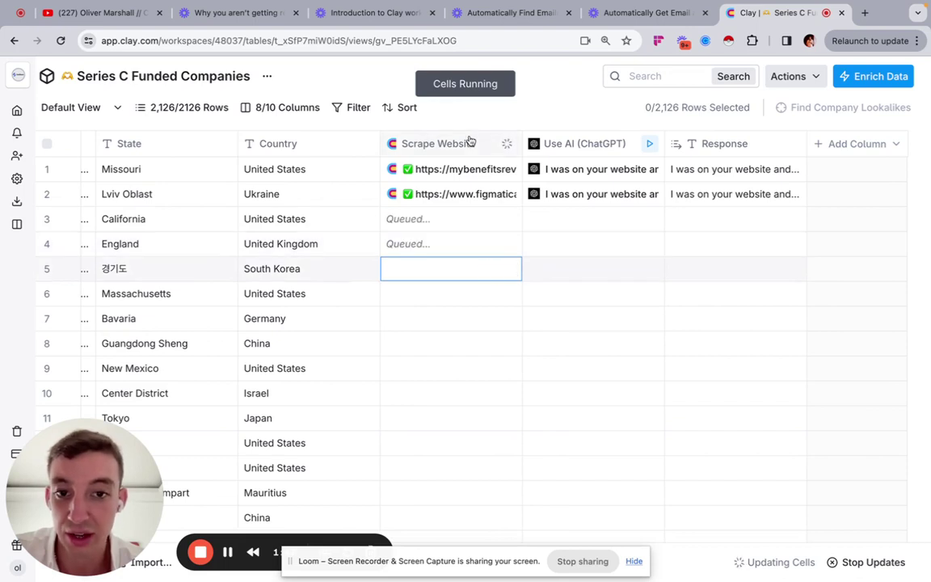
- Look at the run options for the whole Scrape Website column
left_click(467, 150)
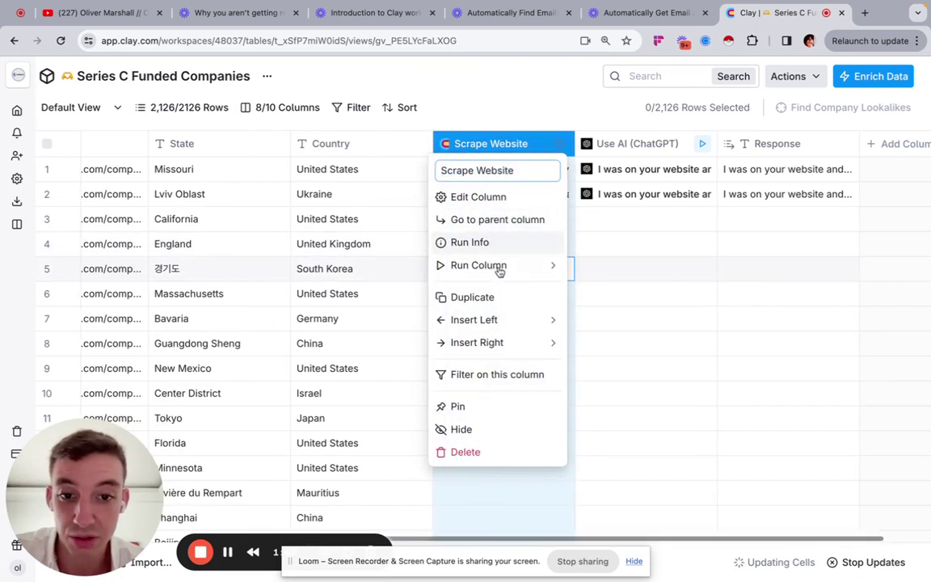
mouse_move(550, 265)
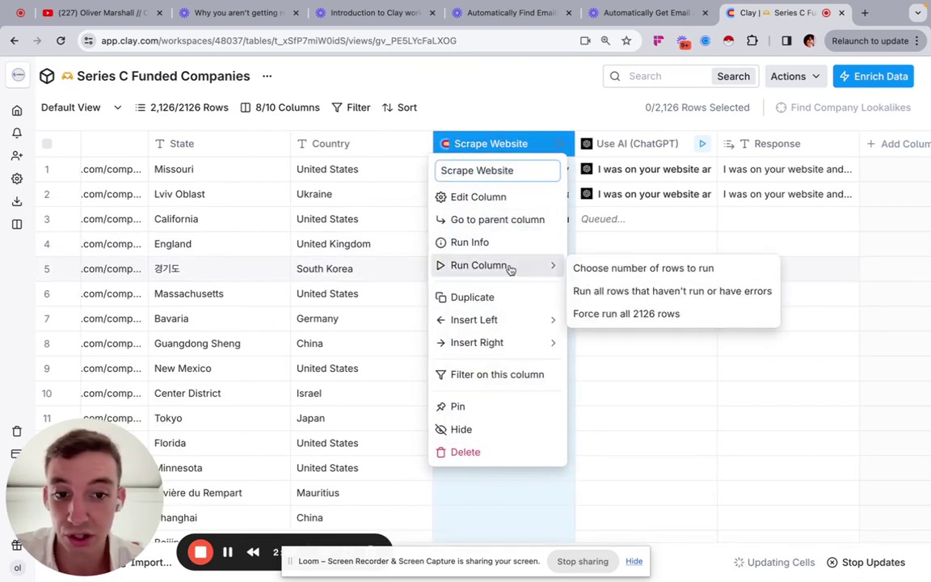
left_click(663, 290)
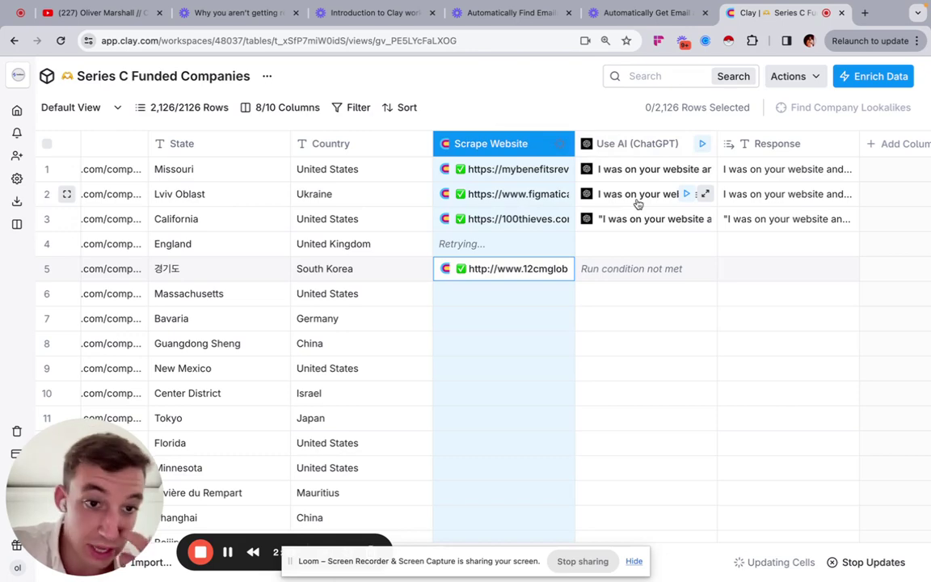
- Review the prompt and settings of the Use AI (ChatGPT) column, including its first-line instructions and bodyText input, without changing them
left_click(643, 145)
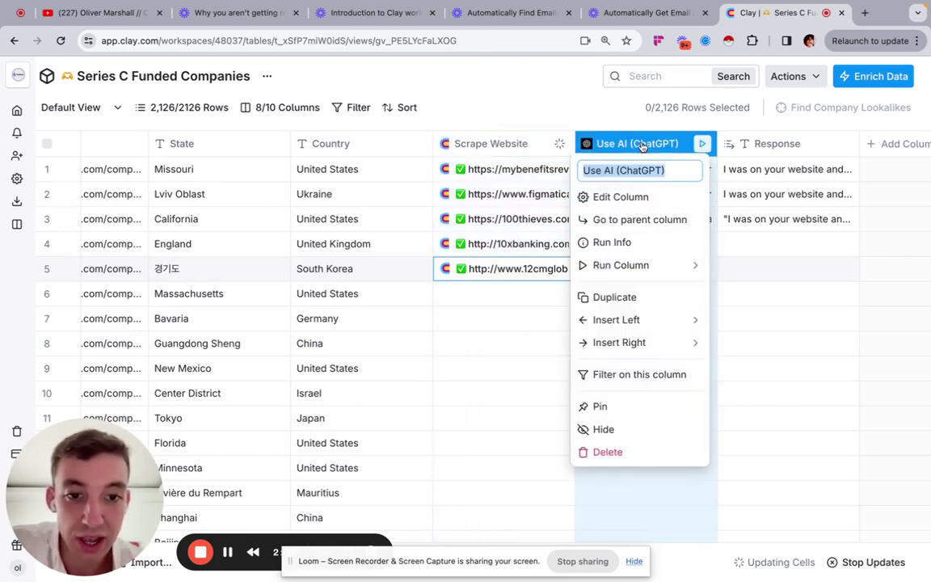
left_click(593, 197)
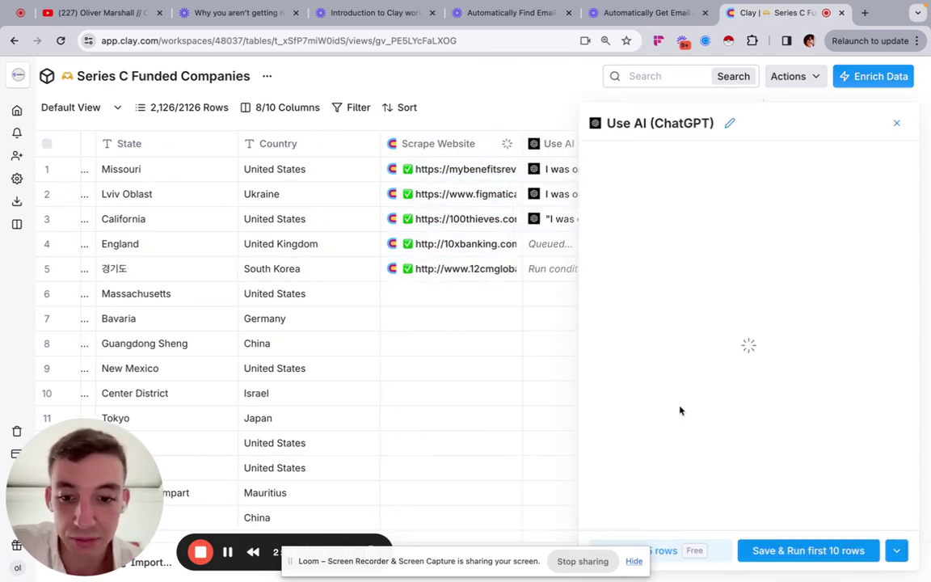
left_click(719, 302)
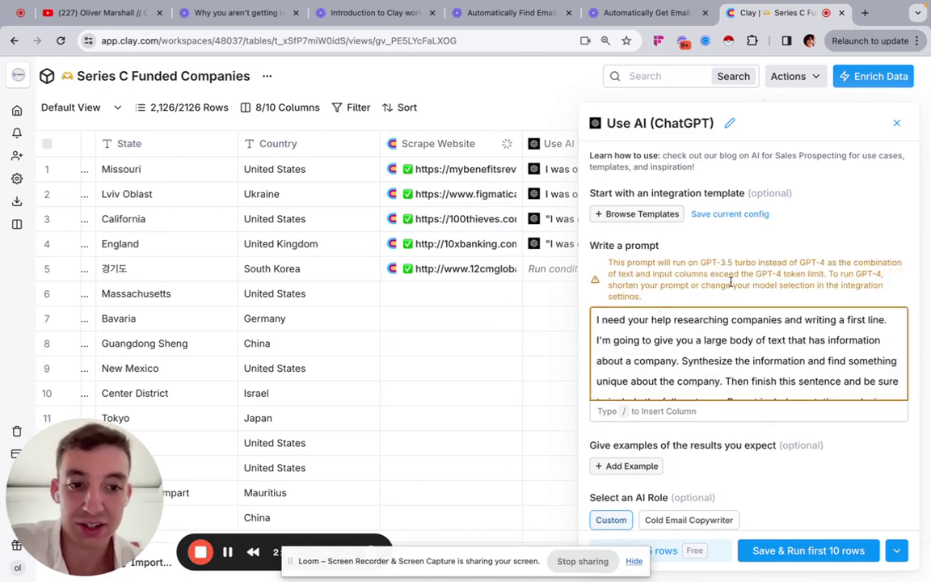
scroll(730, 283, "down", 1)
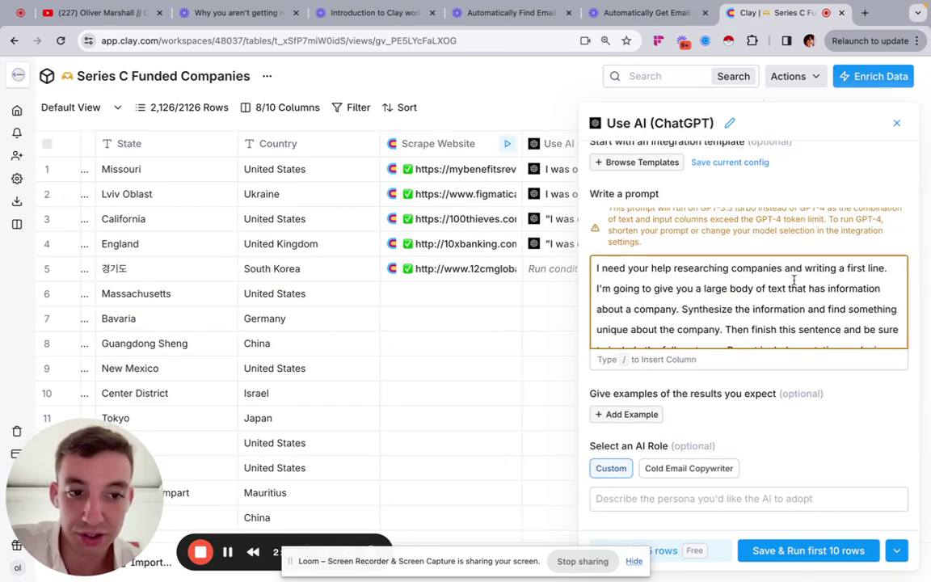
scroll(796, 285, "down", 2)
scroll(800, 289, "up", 1)
scroll(788, 295, "down", 3)
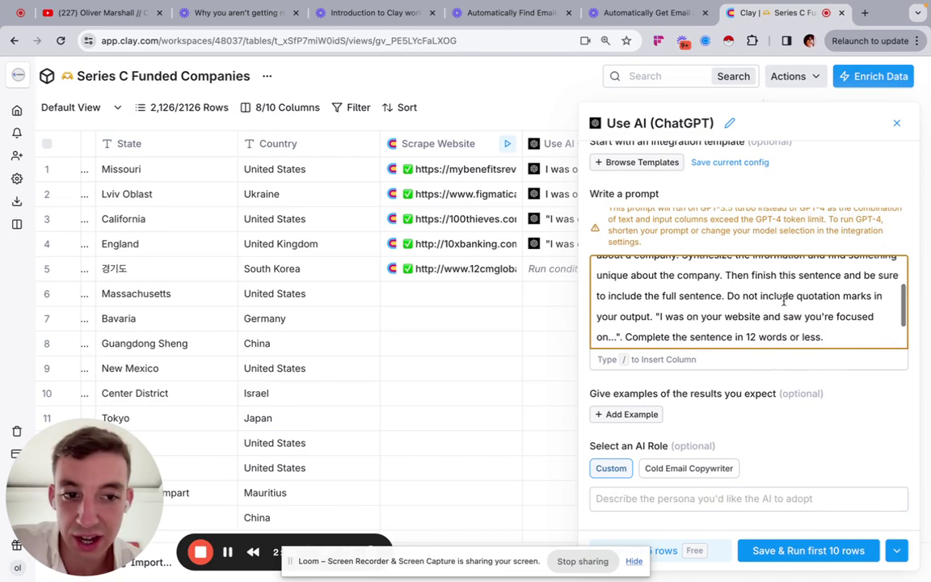
scroll(783, 301, "down", 2)
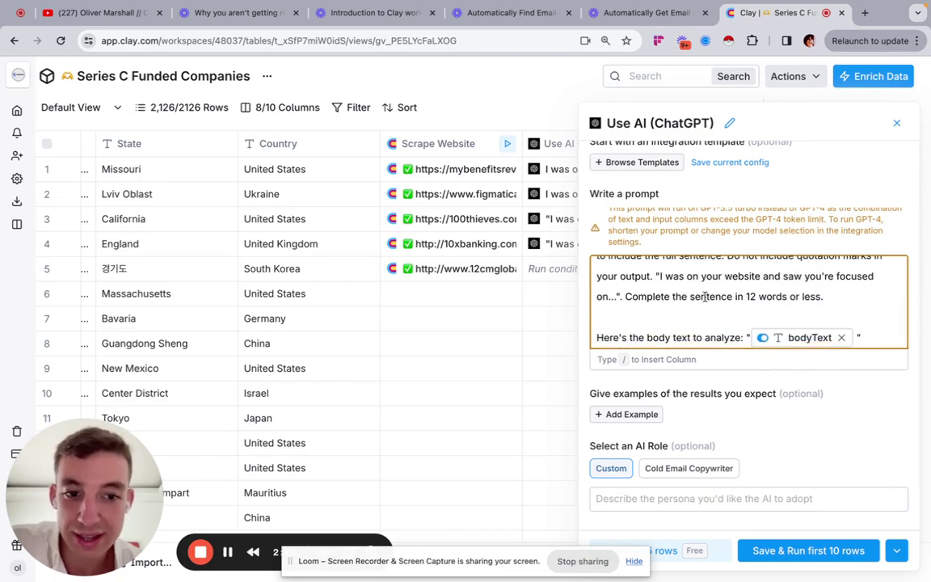
scroll(702, 296, "down", 1)
scroll(702, 296, "up", 5)
scroll(702, 295, "down", 3)
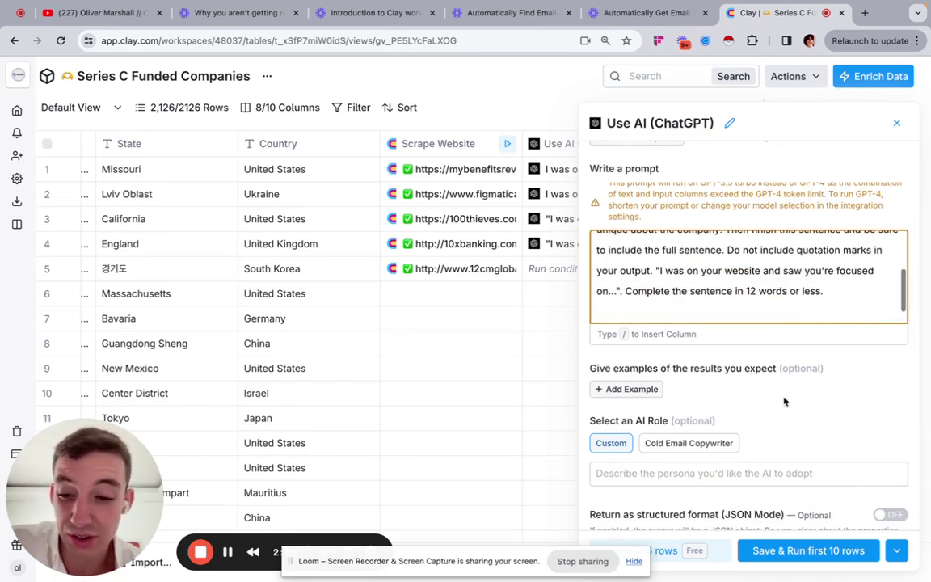
scroll(784, 396, "up", 3)
left_click(895, 123)
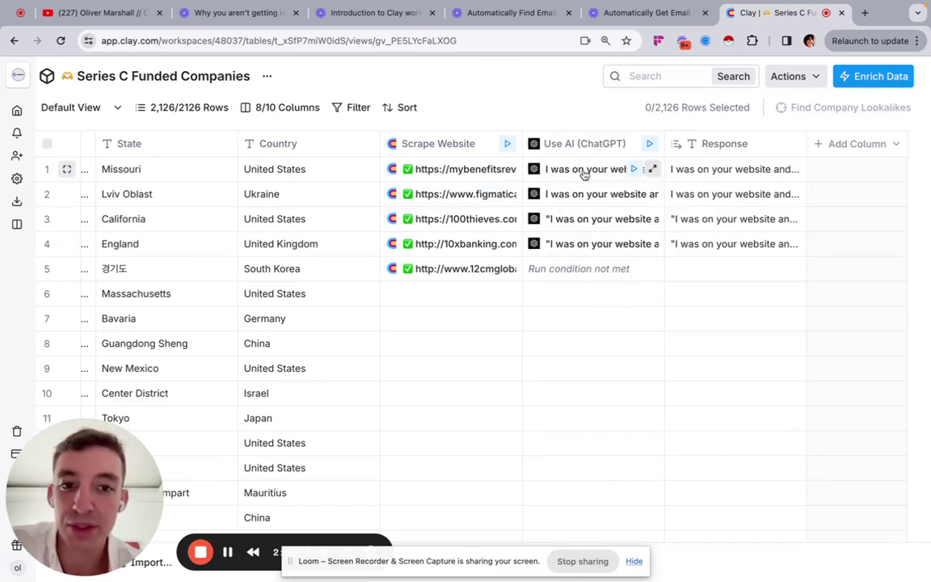
- Read the full generated first lines in the Response column for rows 1, 2 and 3
left_click(739, 172)
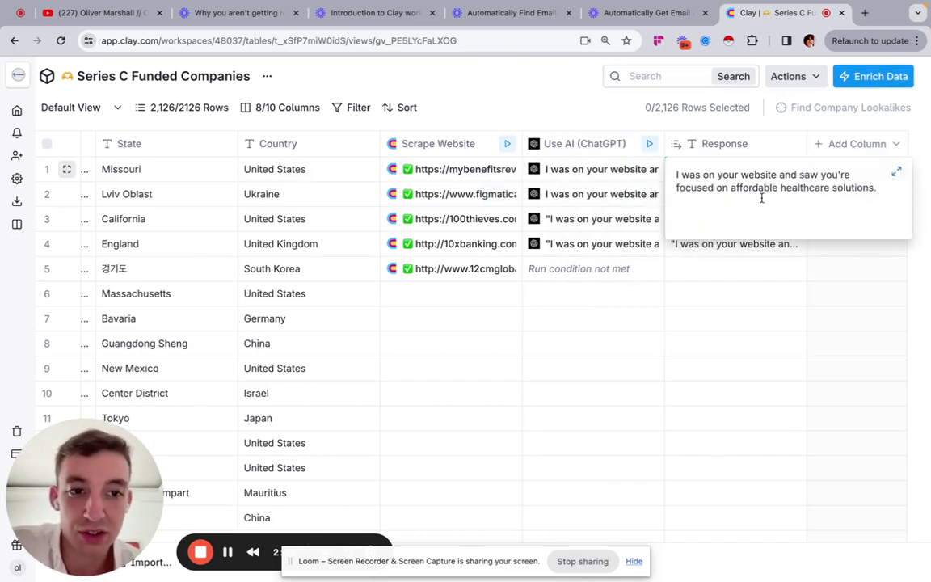
left_click(716, 252)
left_click(703, 197)
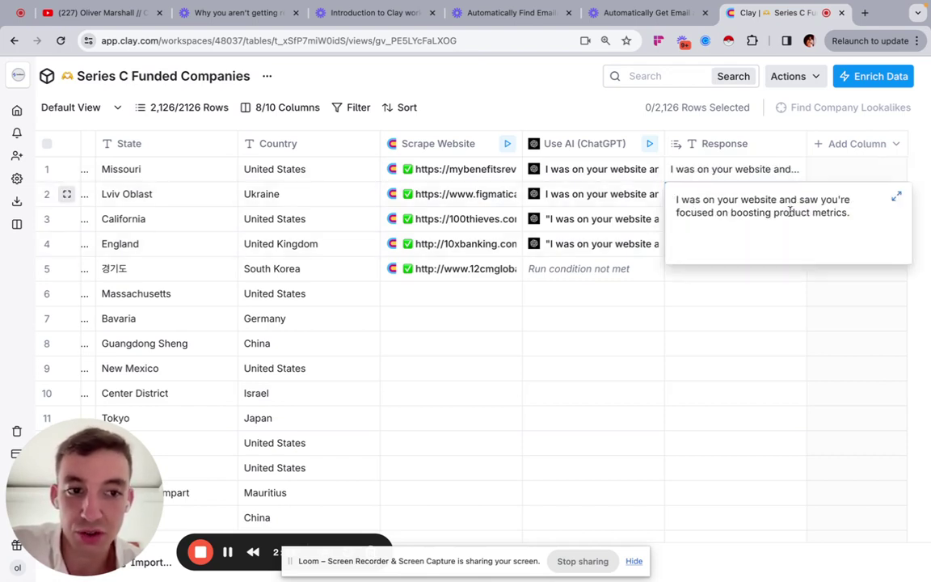
left_click(724, 296)
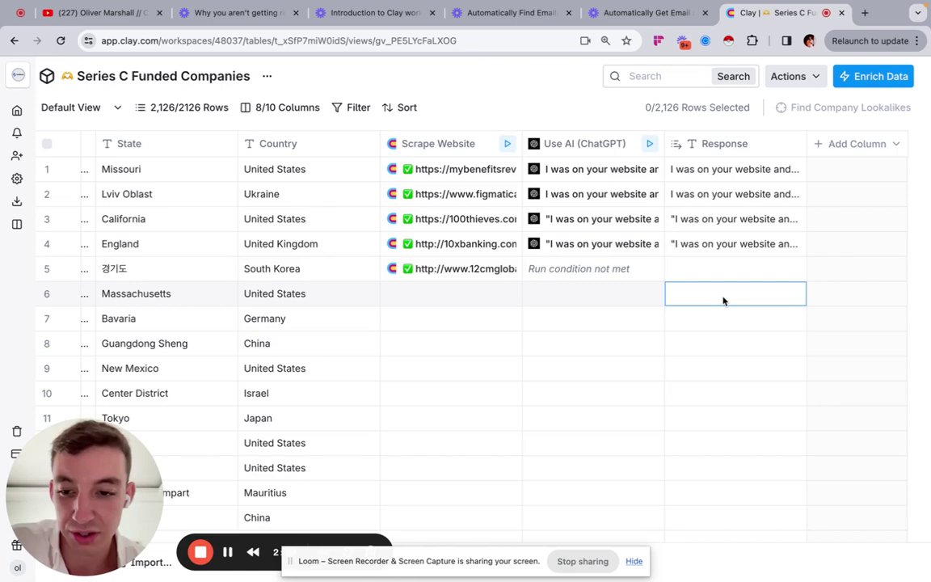
left_click(719, 220)
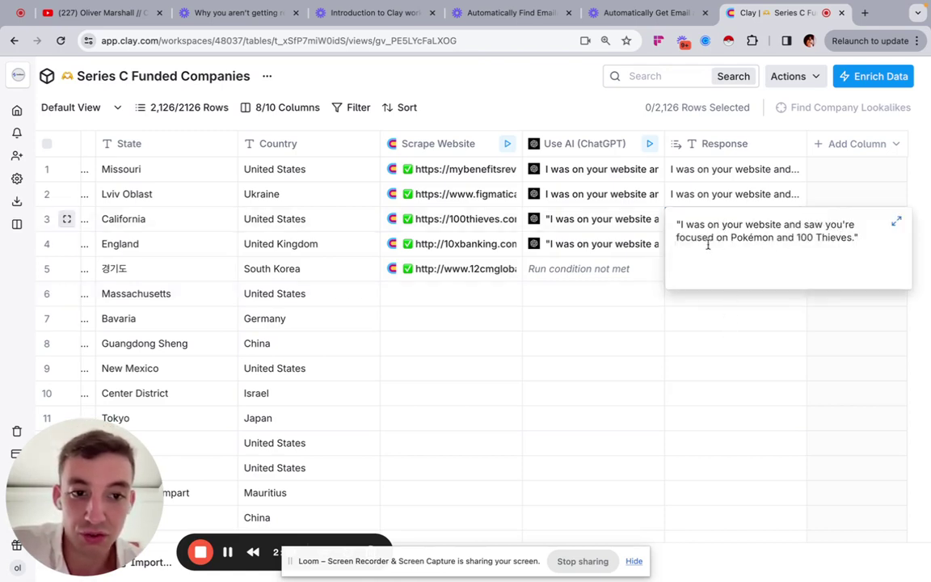
left_click(741, 346)
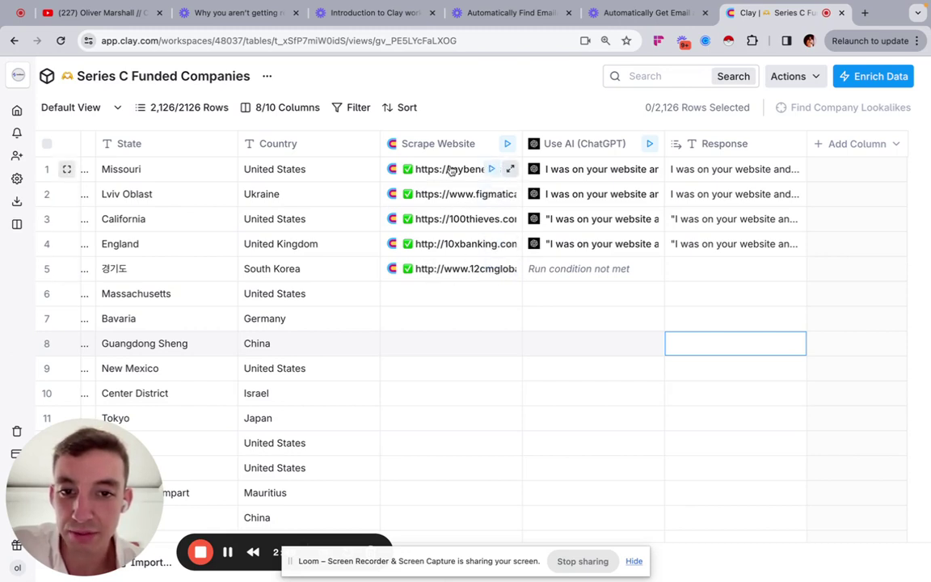
- Inspect the Scrape Website cell details for rows 5 and 4, including the scraped keywords and description
left_click(547, 225)
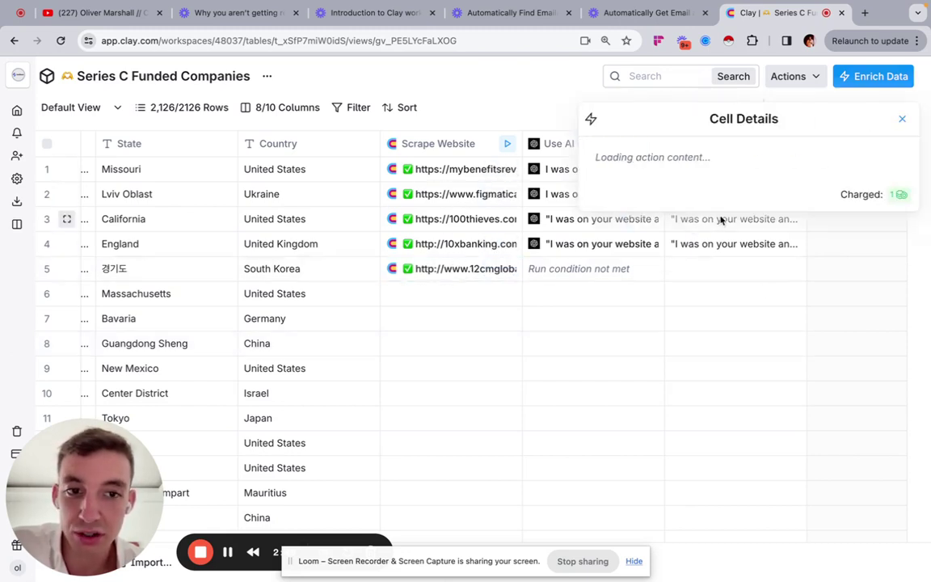
scroll(683, 324, "down", 2)
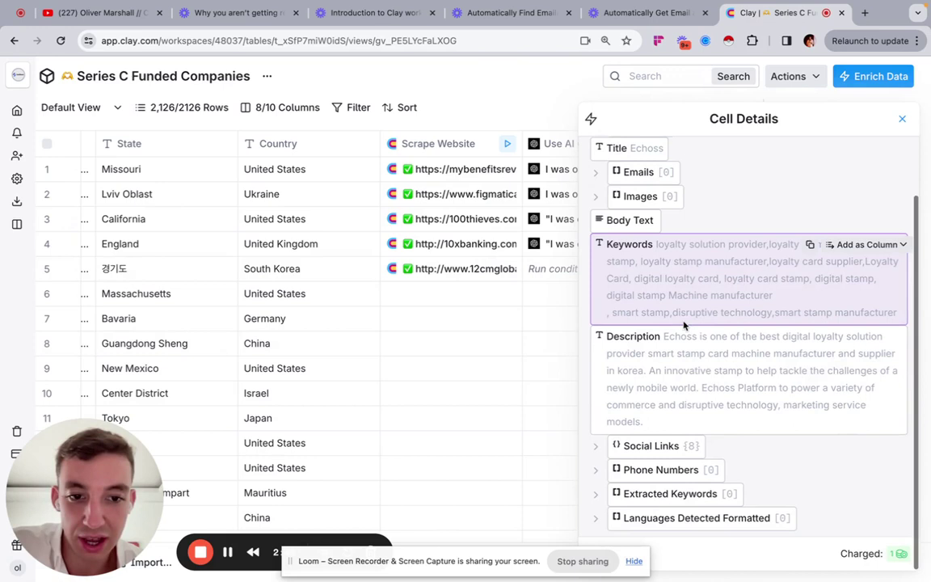
scroll(698, 344, "up", 2)
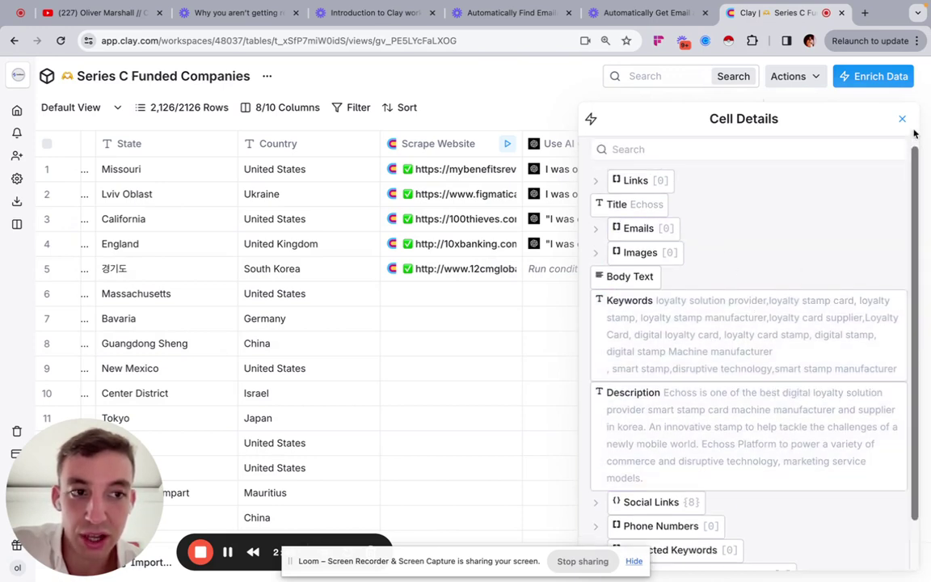
left_click(902, 118)
left_click(451, 245)
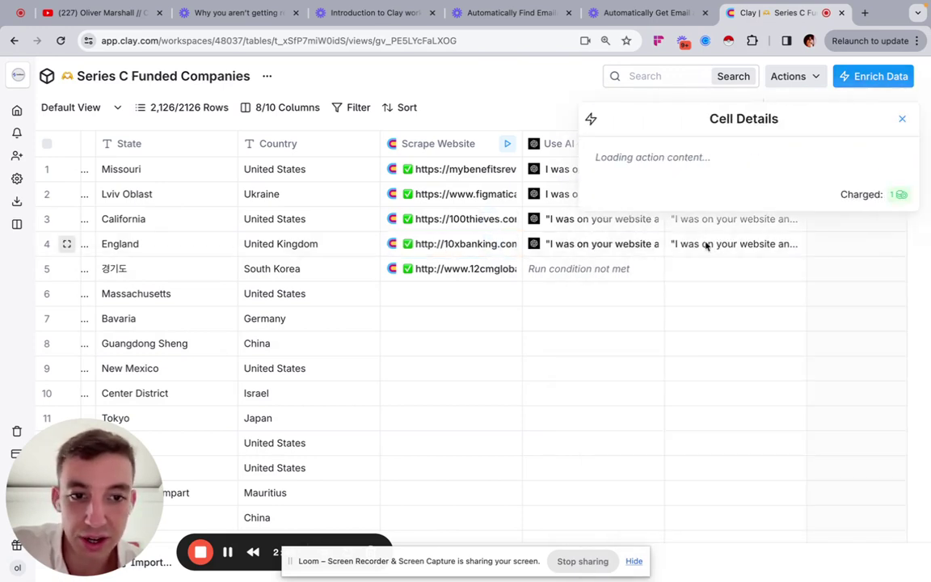
left_click(902, 119)
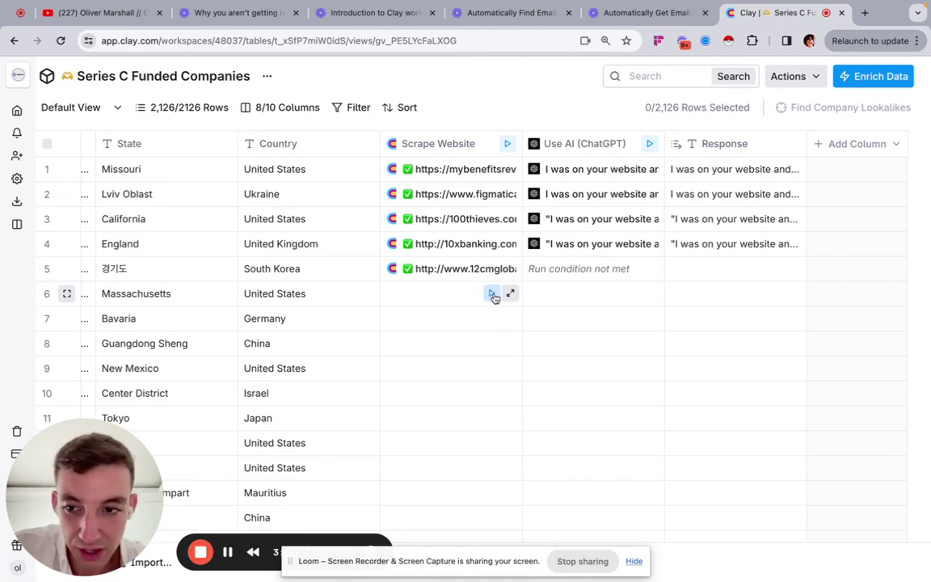
- Run the website scrape for row 6, the Massachusetts company 1upHealth, Inc
left_click(492, 295)
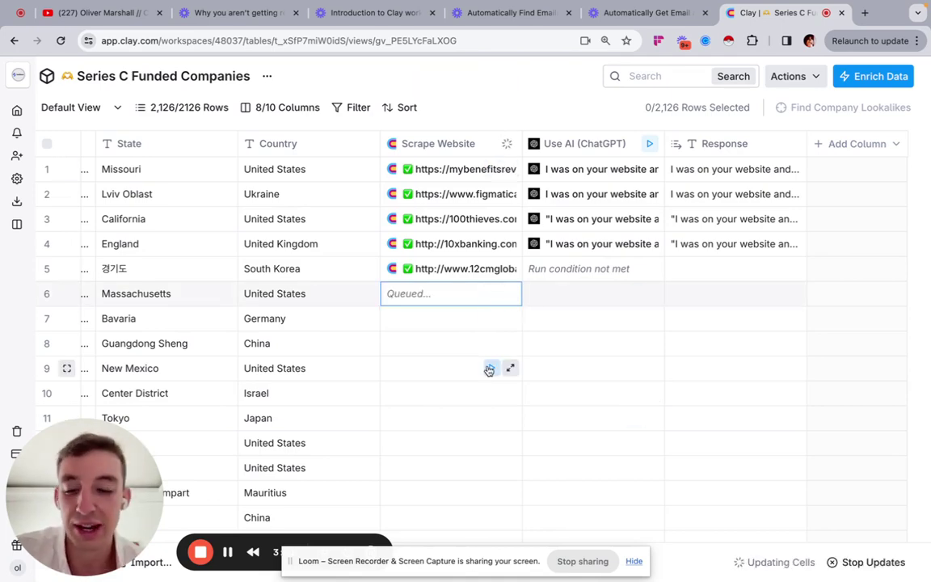
scroll(489, 369, "left", 10)
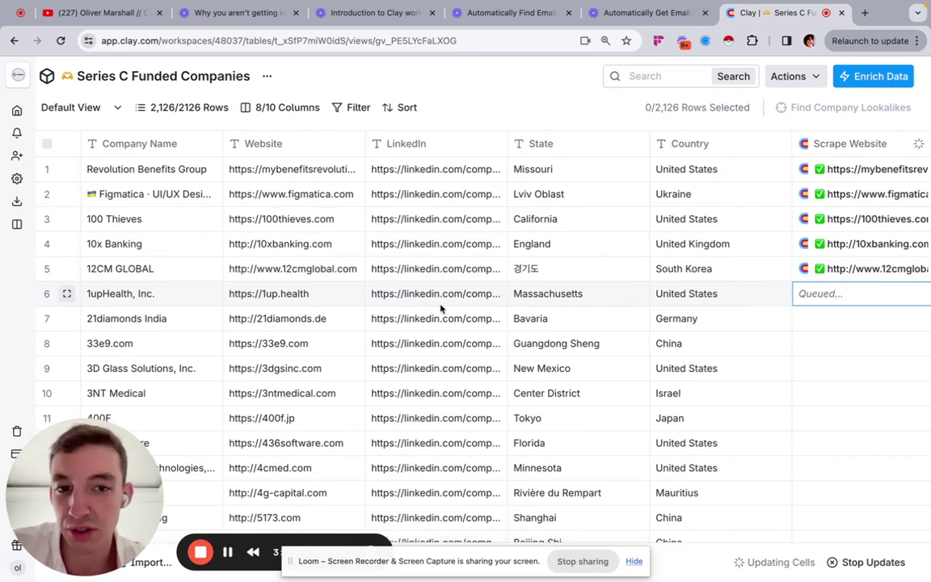
scroll(603, 312, "right", 10)
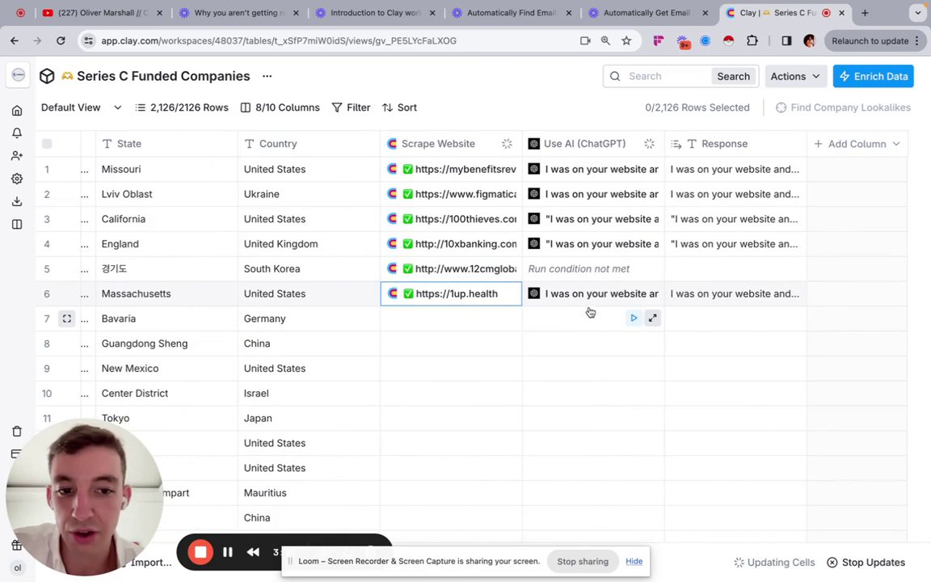
- Read the full generated first line in the Response column for row 6
left_click(719, 293)
left_click(719, 294)
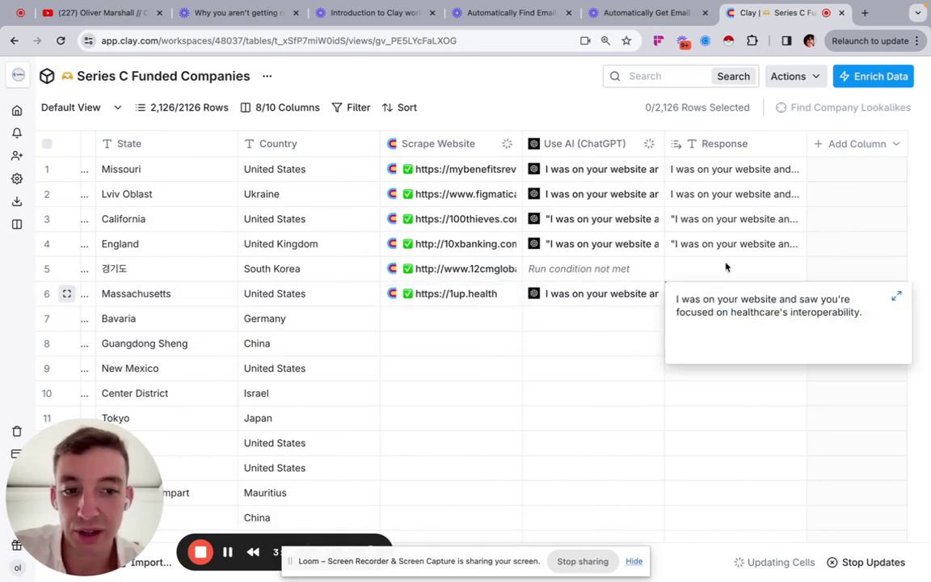
left_click(726, 249)
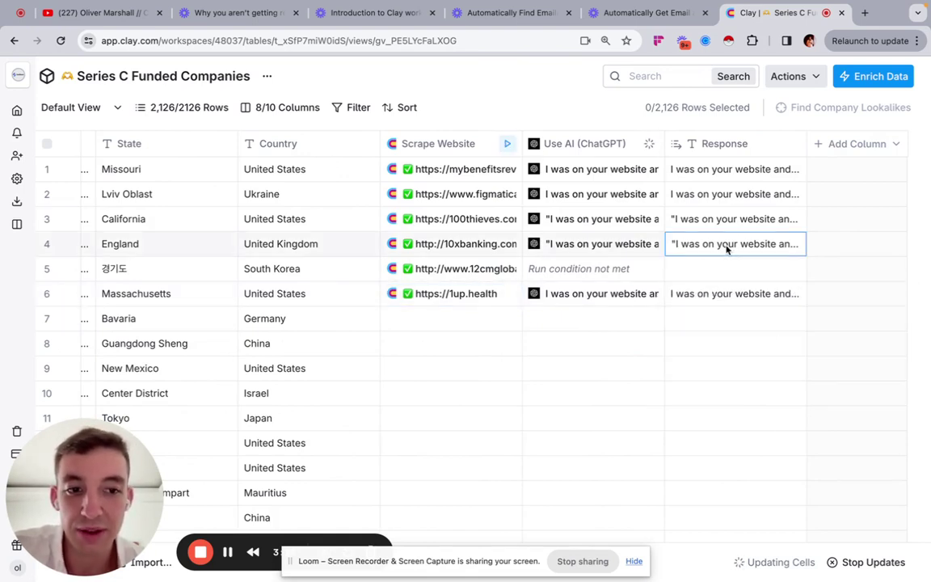
left_click(733, 297)
left_click(733, 297)
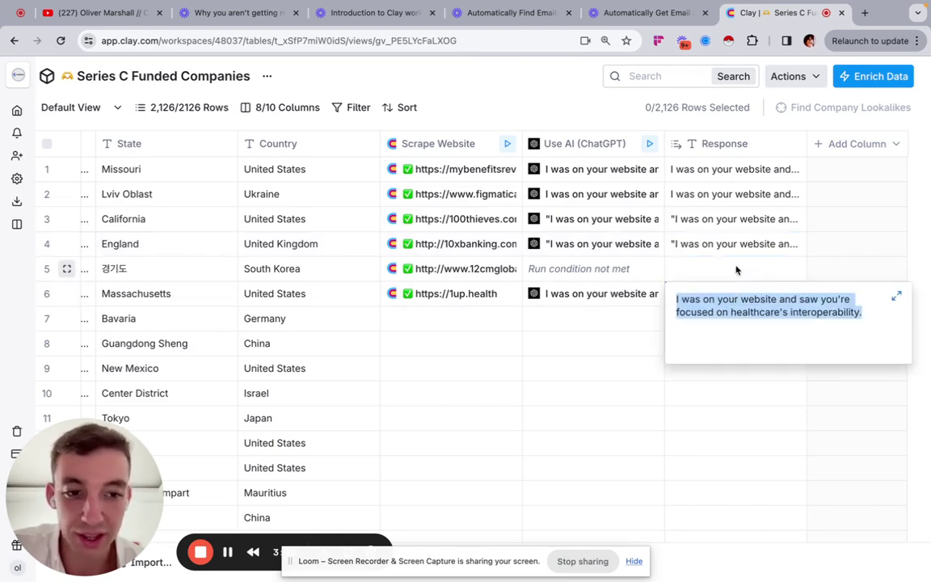
left_click(737, 279)
left_click(737, 296)
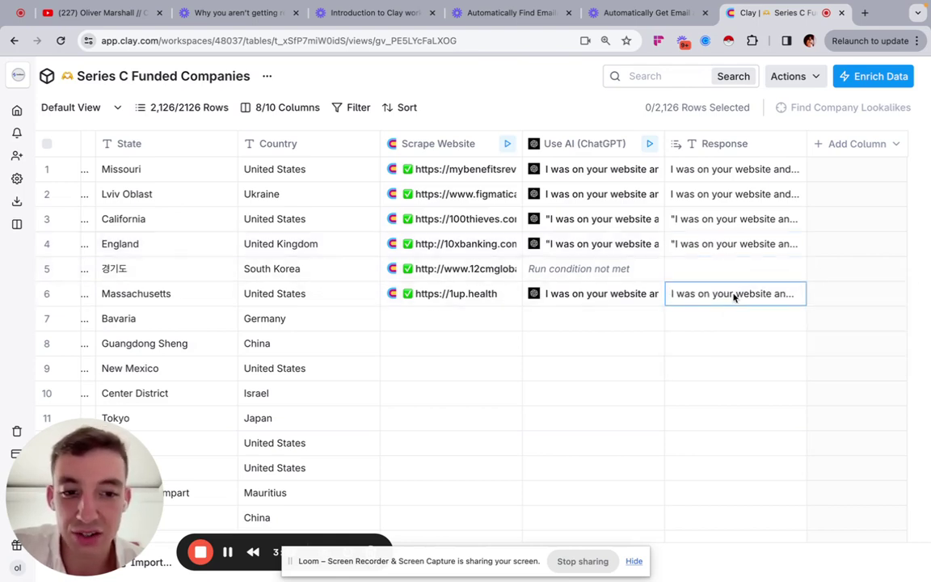
left_click(738, 297)
left_click(738, 371)
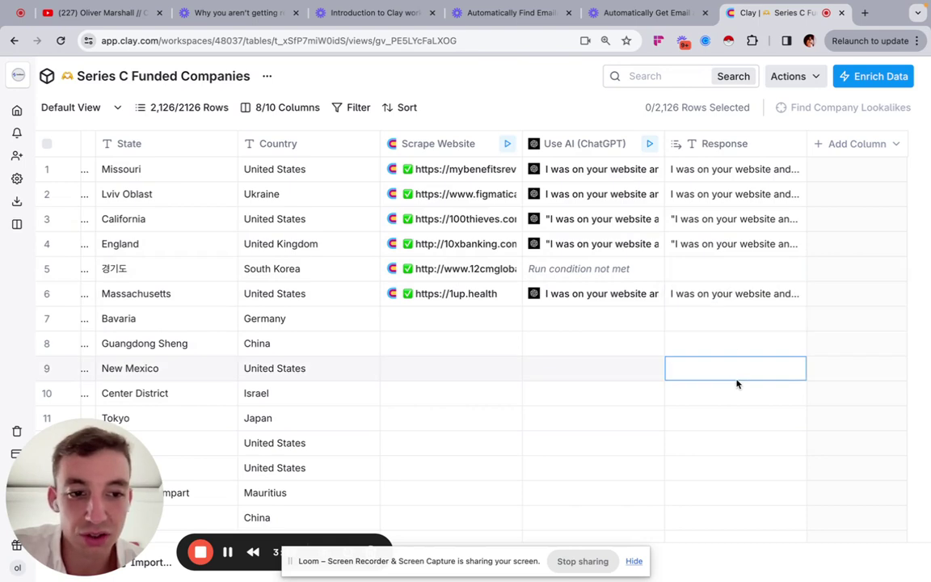
double_click(727, 293)
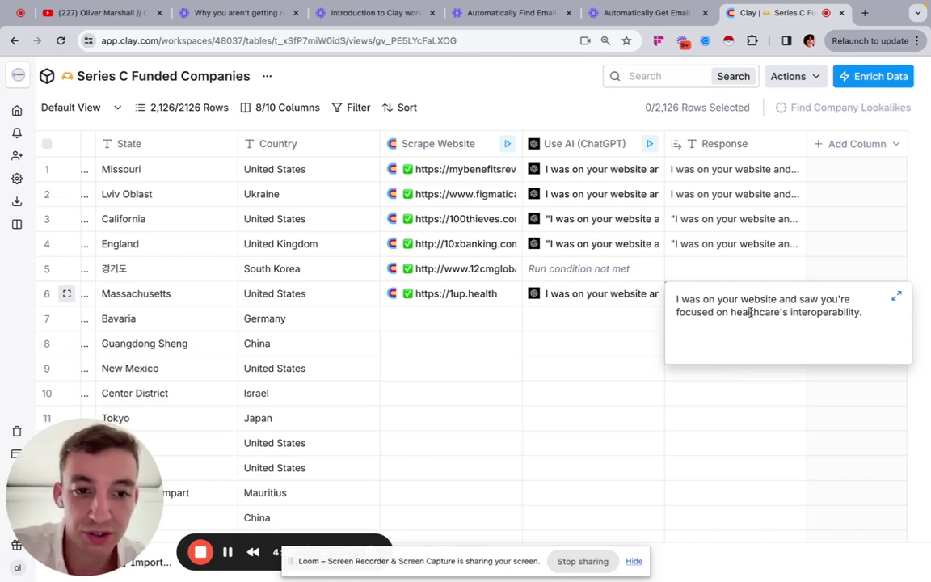
left_click(735, 394)
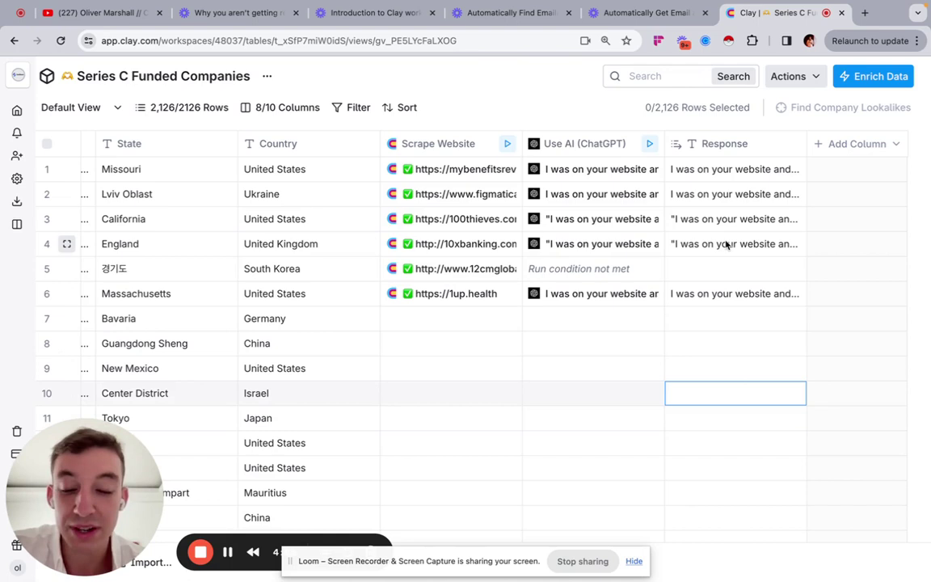
left_click(572, 141)
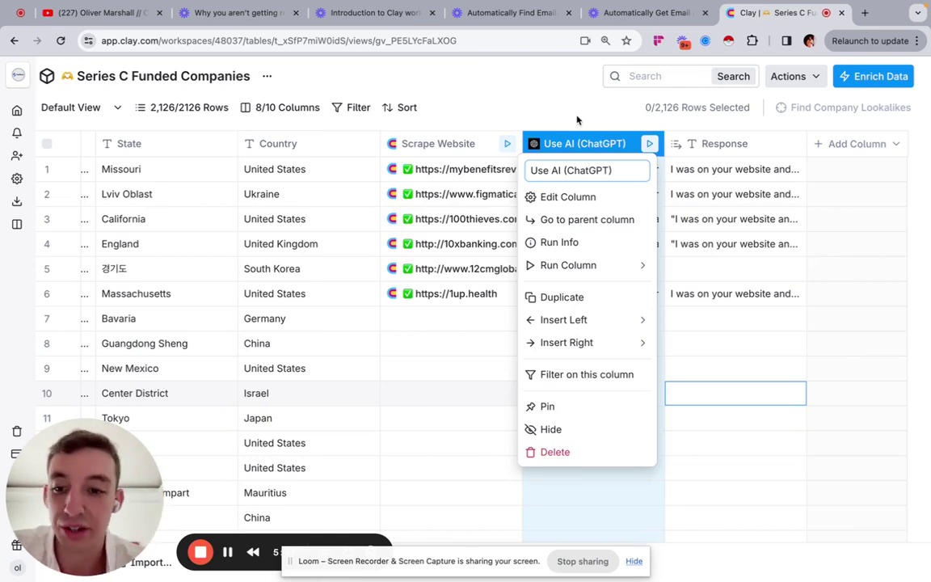
left_click(577, 119)
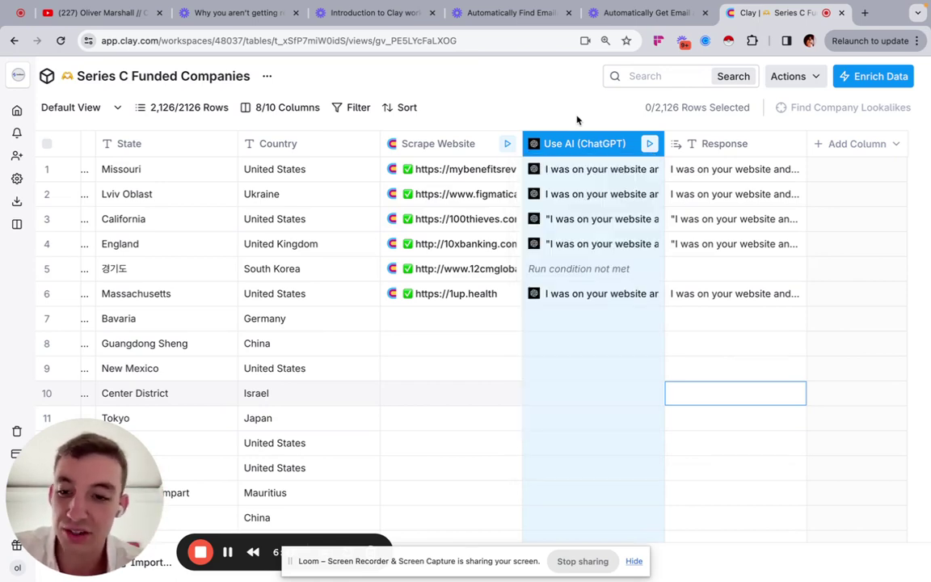